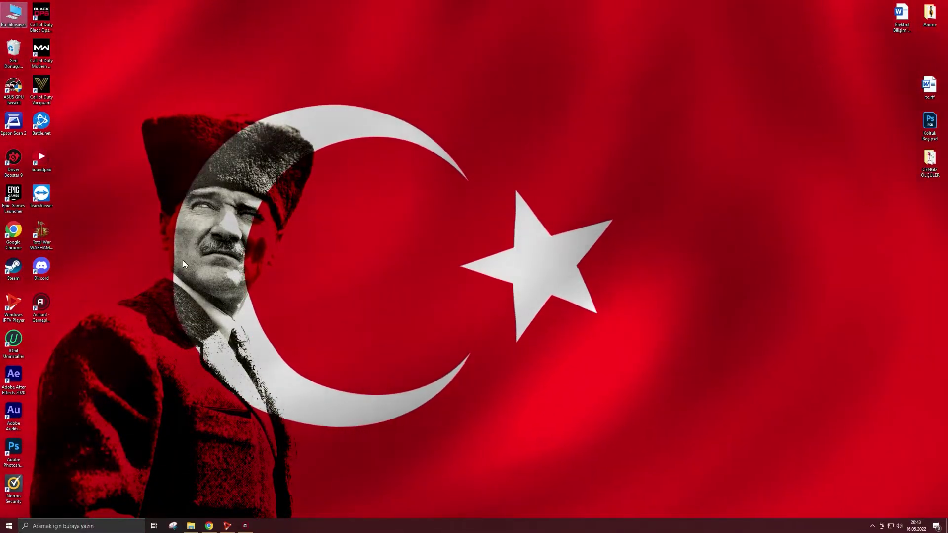
- Open This PC to check which drives are listed, and close the window again
{"action": "double_click", "coordinate": [13, 16]}
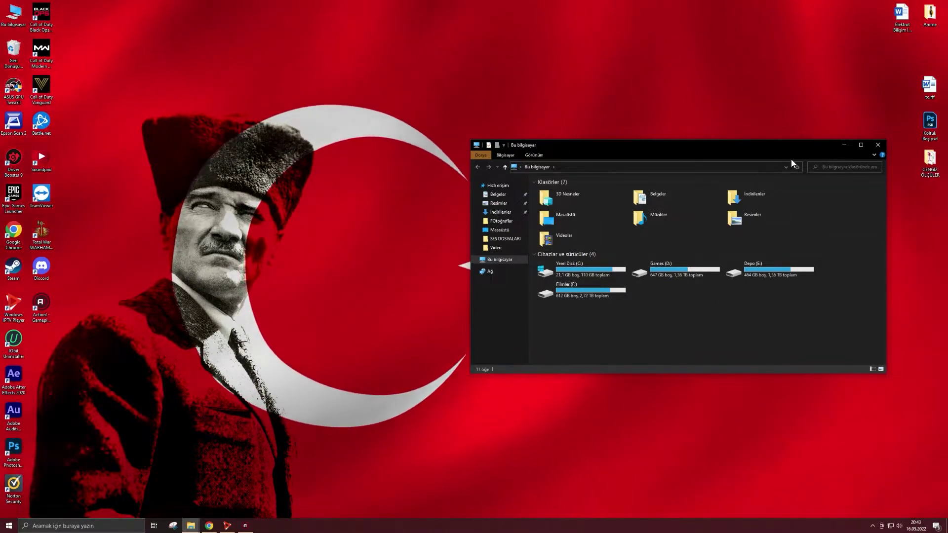
{"action": "left_click", "coordinate": [877, 145]}
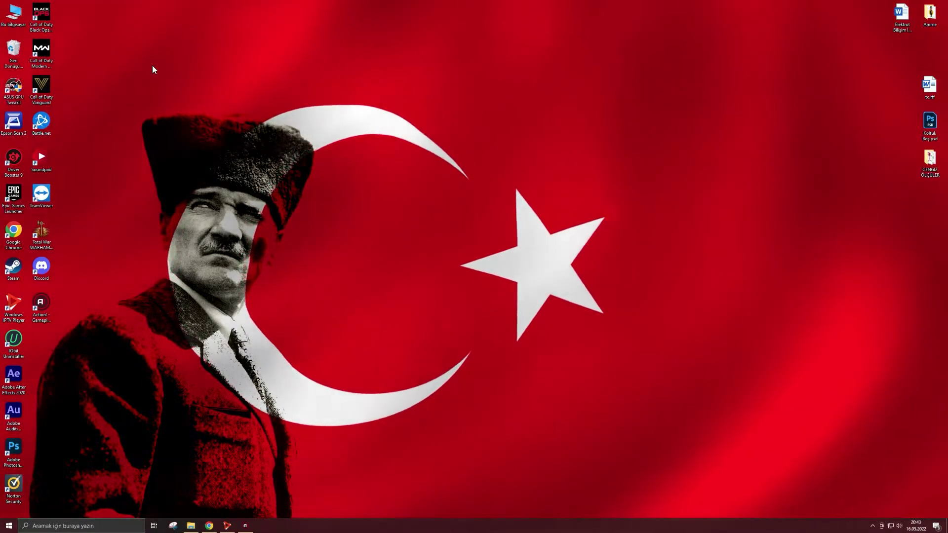
- Open Computer Management, inspect Disk 0's unallocated space in Disk Management, and close the window
{"action": "right_click", "coordinate": [14, 12]}
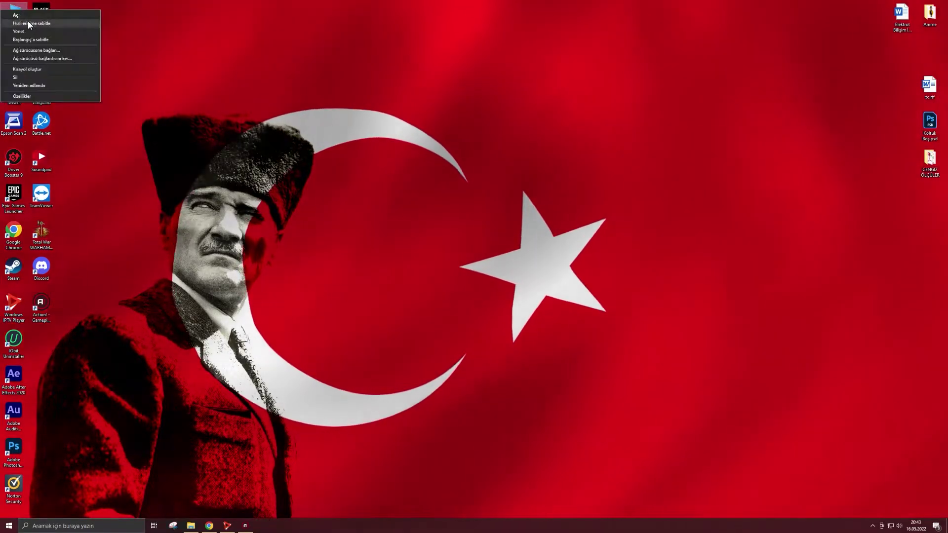
{"action": "left_click", "coordinate": [31, 27]}
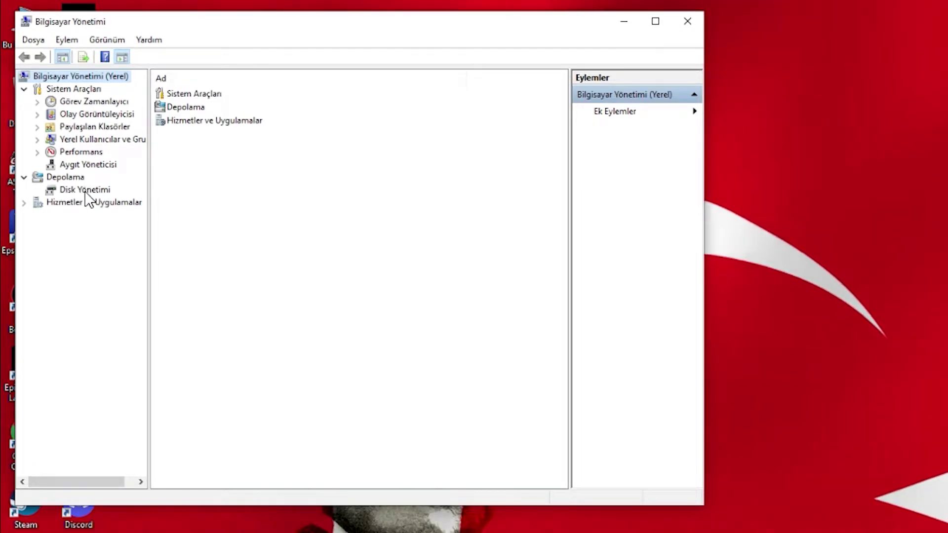
{"action": "left_click", "coordinate": [95, 190]}
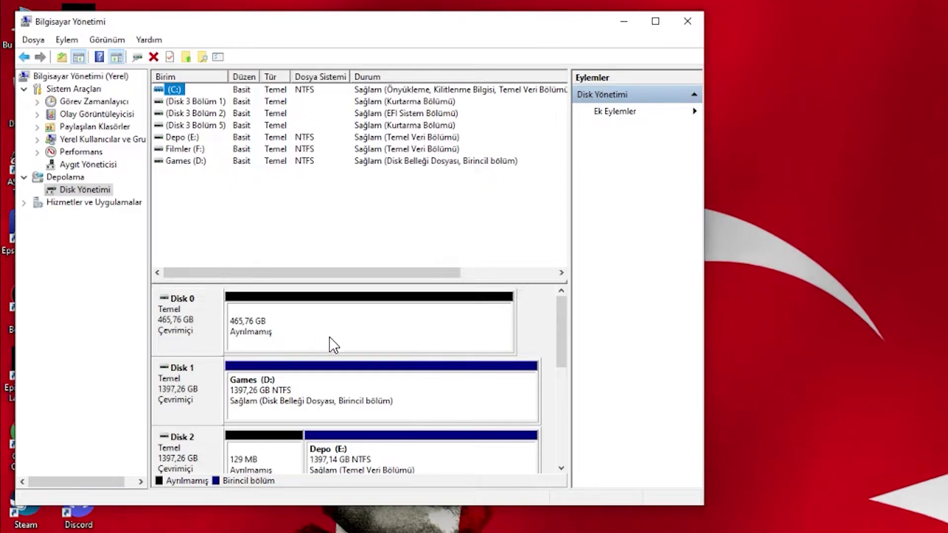
{"action": "left_click", "coordinate": [264, 339]}
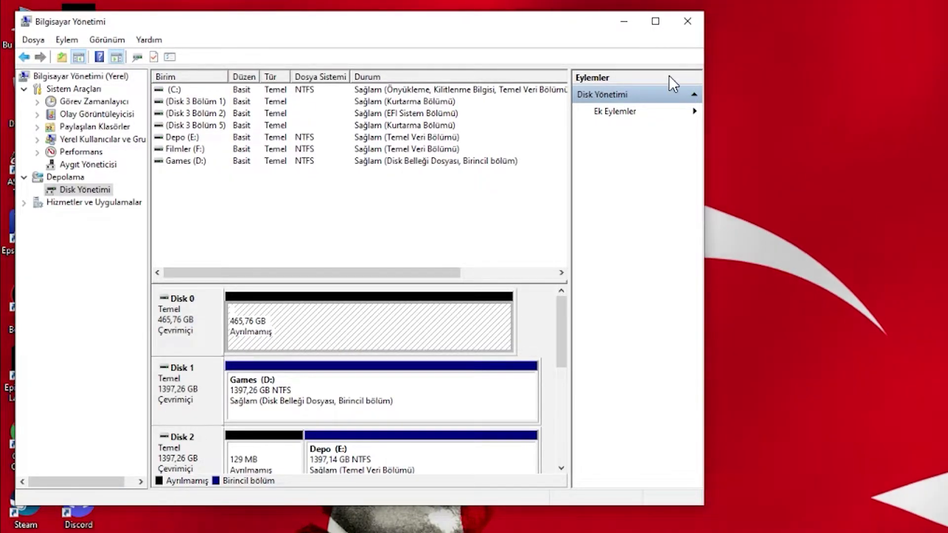
{"action": "left_click", "coordinate": [686, 28]}
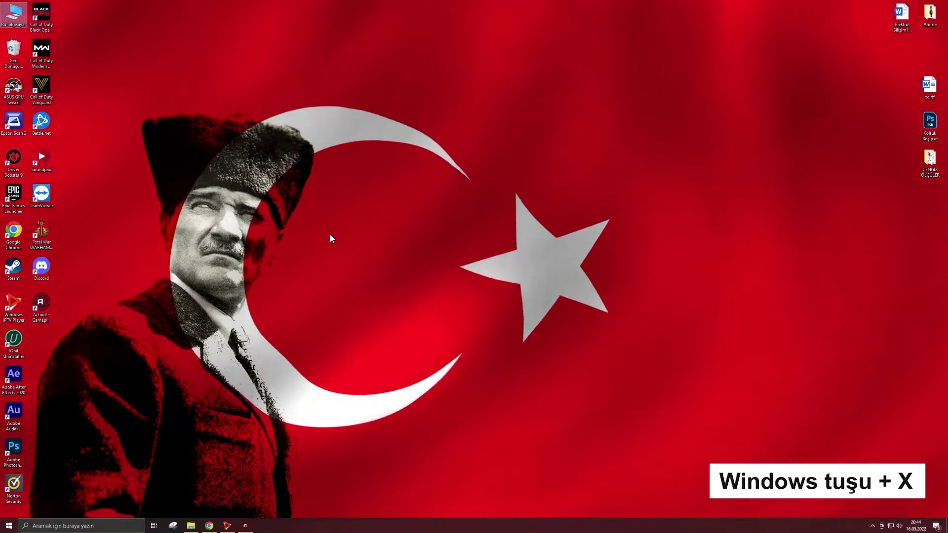
- Open the standalone Disk Management window, select Disk 0's unallocated space, and open File Explorer alongside it
{"action": "key", "text": "super+x"}
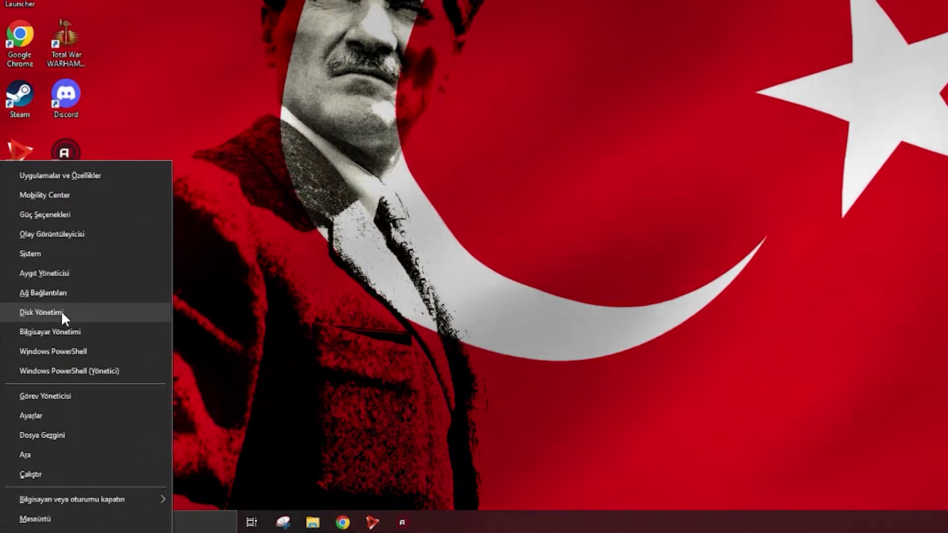
{"action": "left_click", "coordinate": [53, 313]}
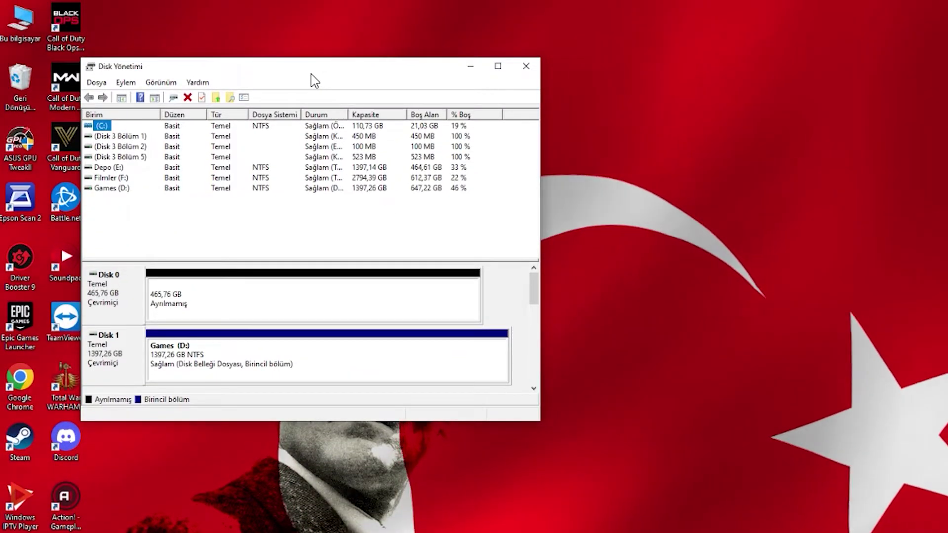
{"action": "left_click_drag", "start_coordinate": [311, 79], "coordinate": [565, 168]}
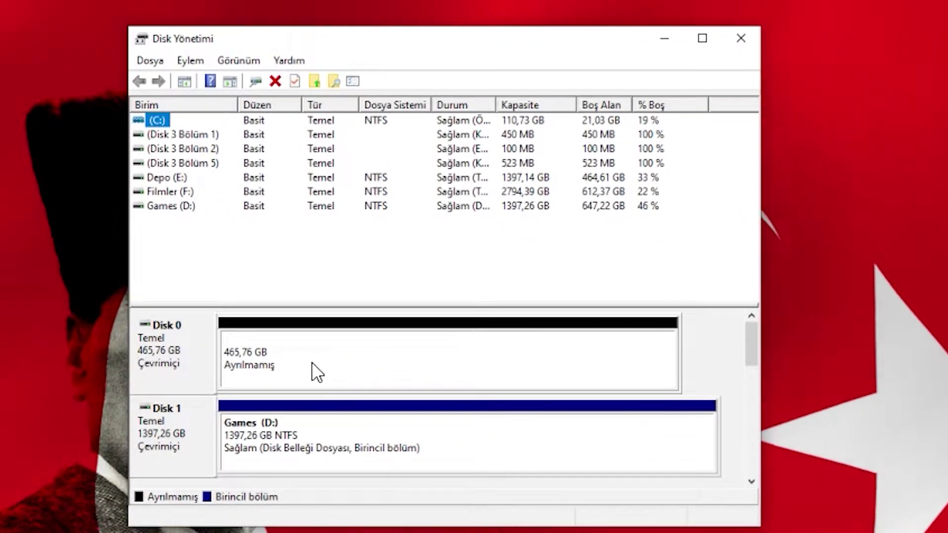
{"action": "left_click", "coordinate": [344, 359]}
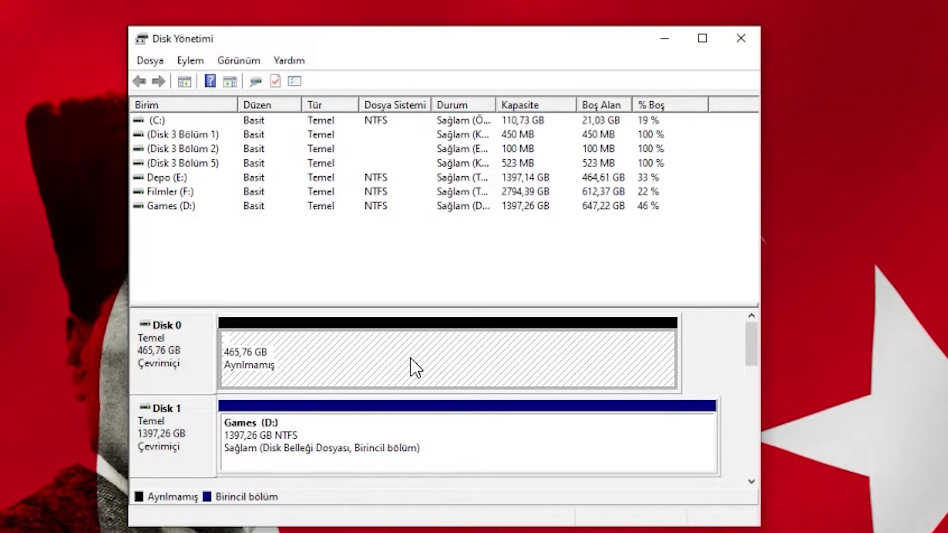
{"action": "key", "text": "super+e"}
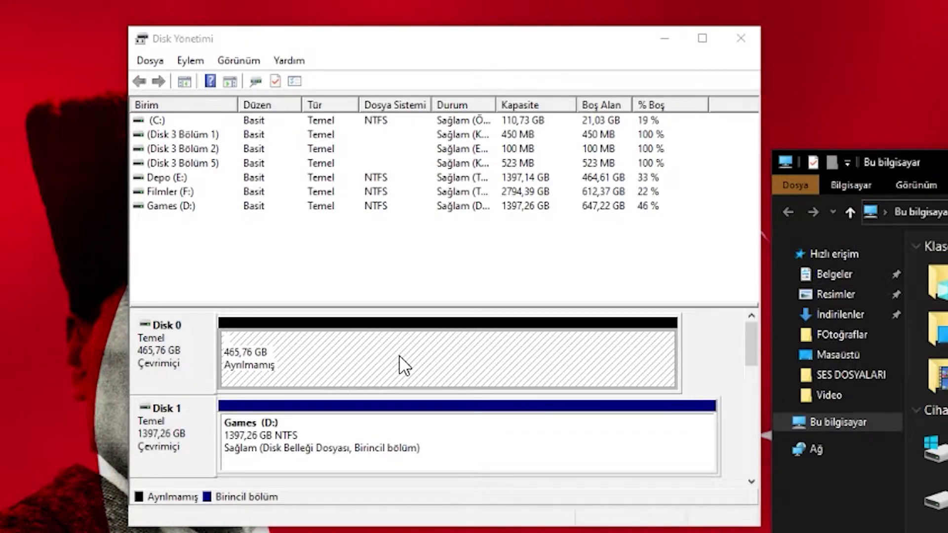
- Create a 476937 MB simple volume on Disk 0 with letter G, quick-formatted as NTFS and labelled Yeni Birim
{"action": "right_click", "coordinate": [386, 352]}
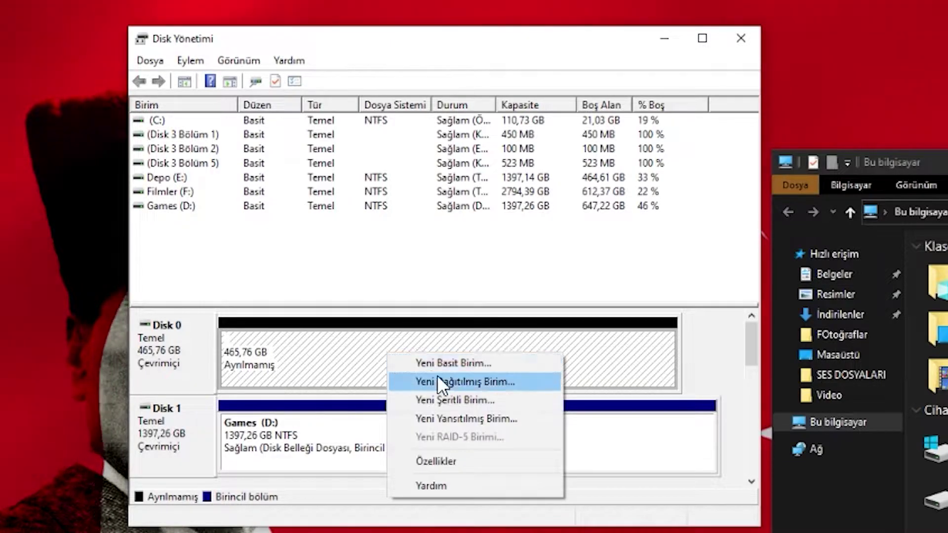
{"action": "left_click", "coordinate": [464, 363]}
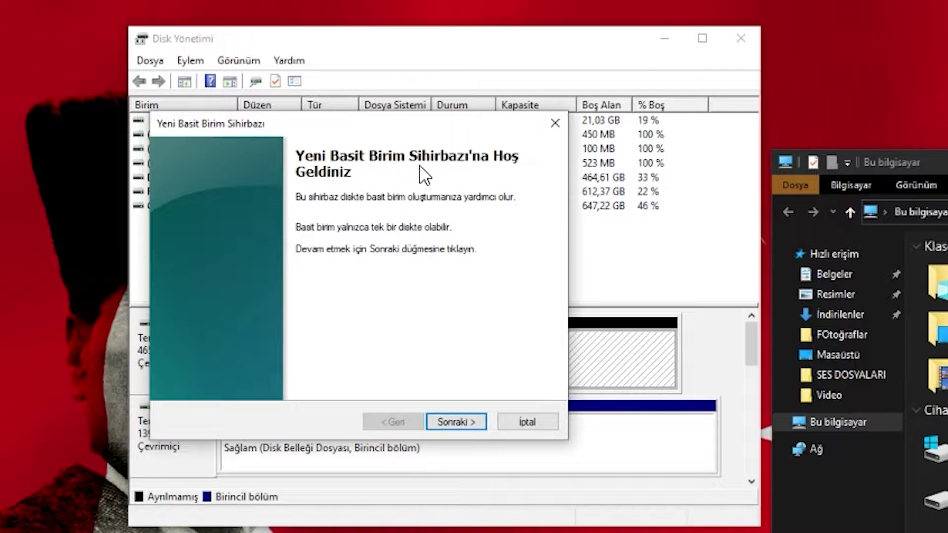
{"action": "left_click", "coordinate": [461, 418]}
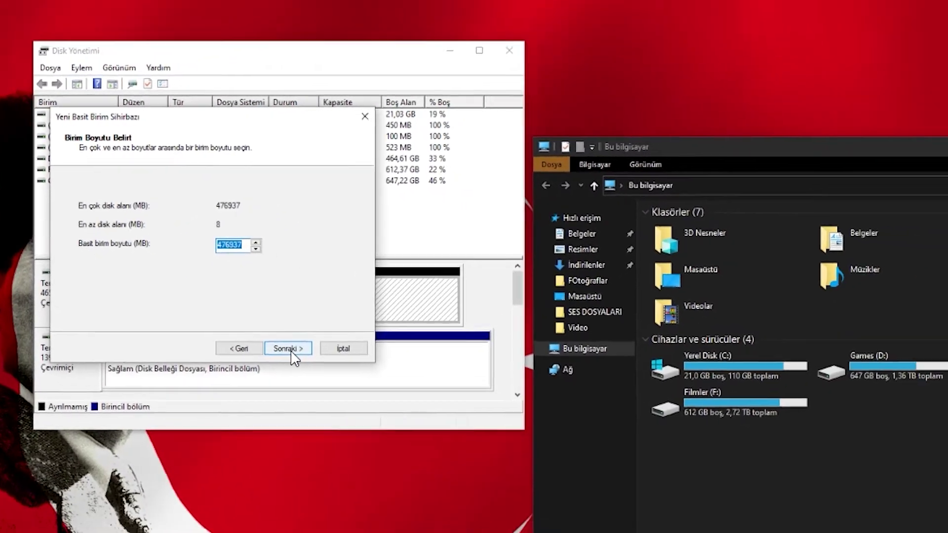
{"action": "left_click", "coordinate": [458, 422]}
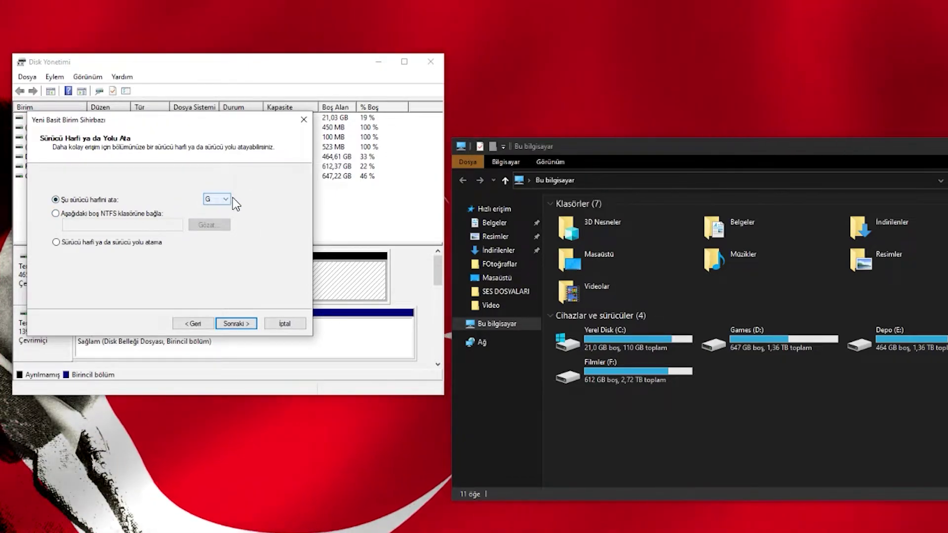
{"action": "left_click", "coordinate": [246, 321]}
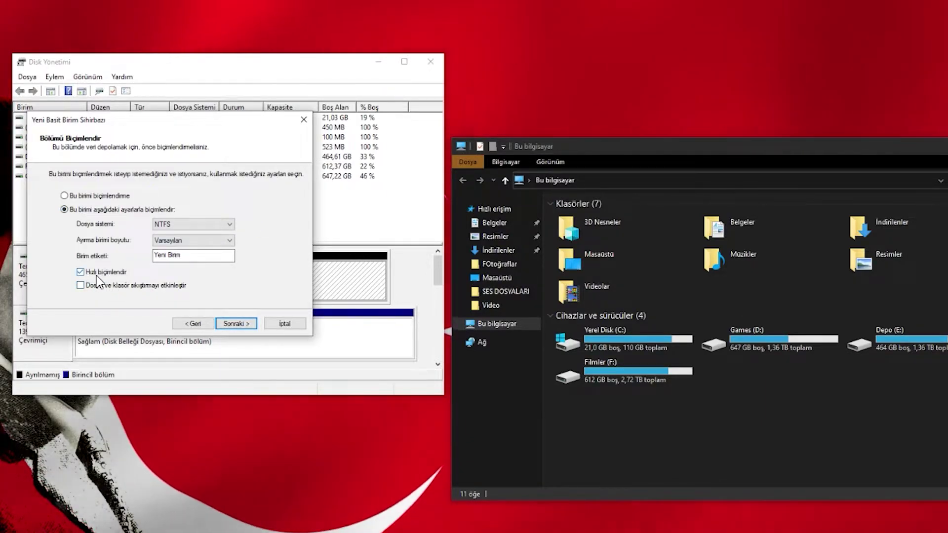
{"action": "left_click", "coordinate": [241, 324]}
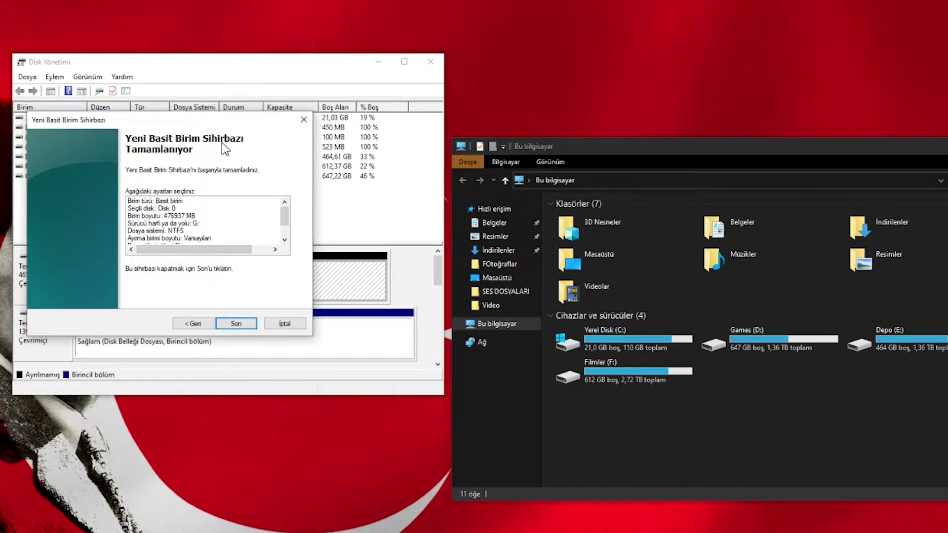
{"action": "left_click", "coordinate": [237, 324]}
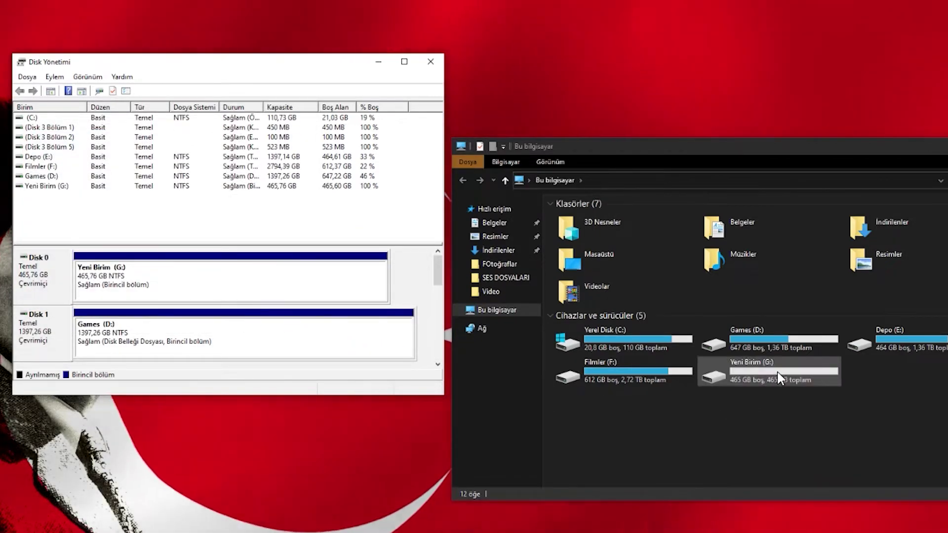
- Open the new G: drive in File Explorer to check its contents, and return to This PC
{"action": "double_click", "coordinate": [779, 378]}
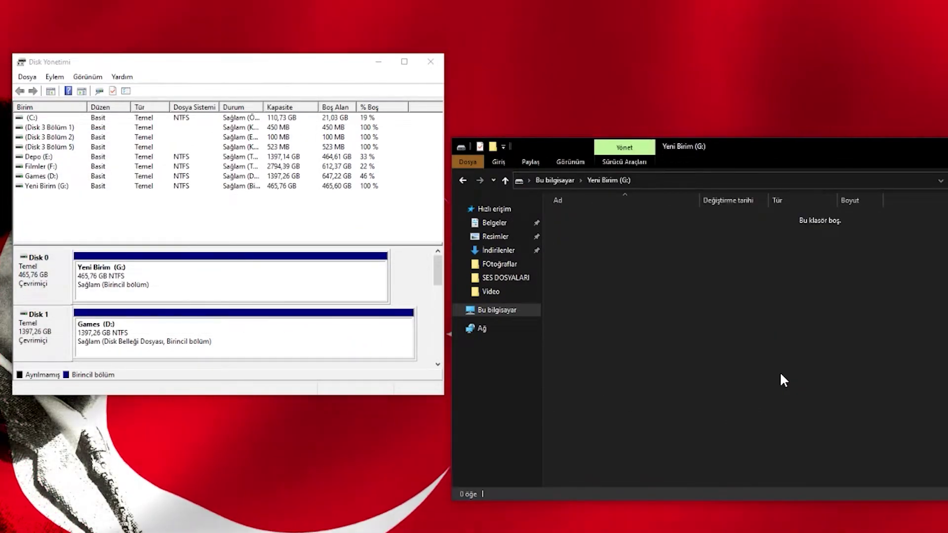
{"action": "key", "text": "alt+Left"}
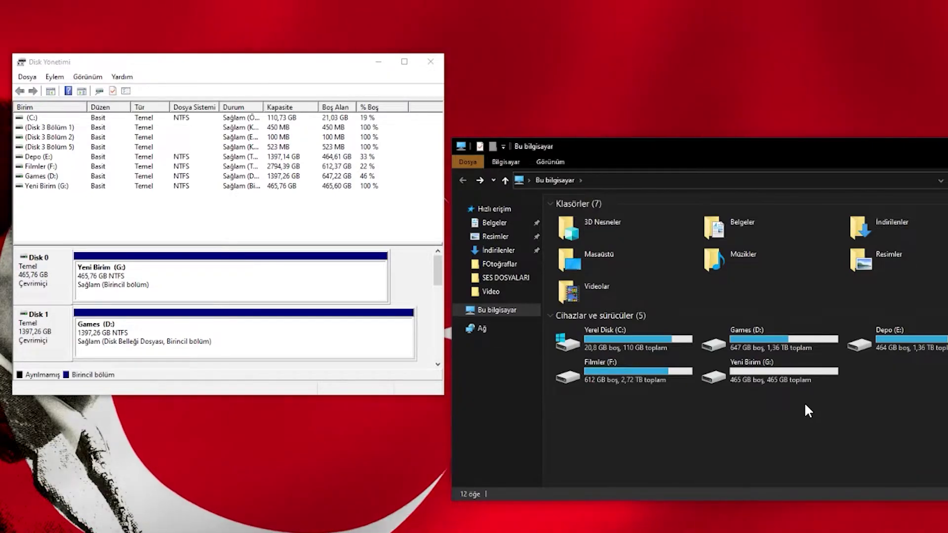
- Delete the Yeni Birim (G:) volume from Disk 0, forcing the deletion of the partition in use
{"action": "left_click", "coordinate": [262, 286]}
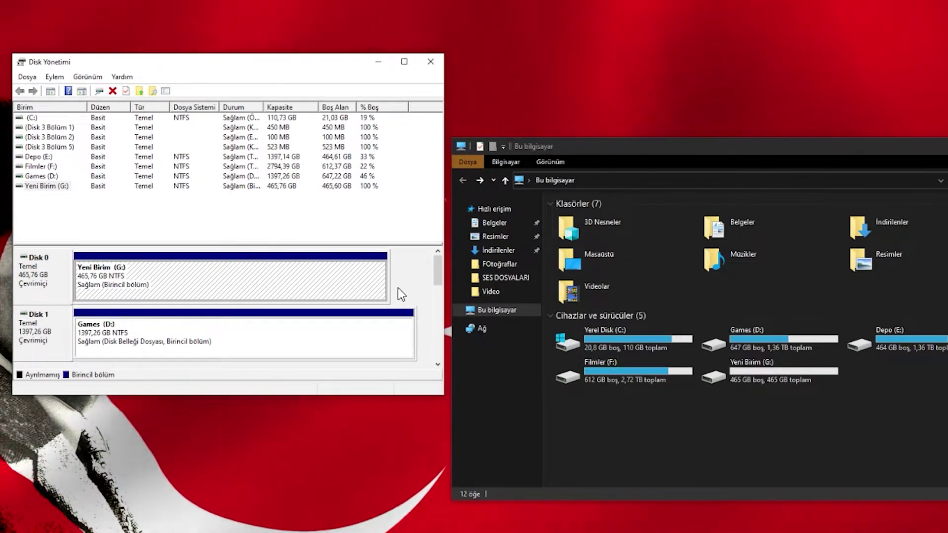
{"action": "right_click", "coordinate": [196, 273]}
{"action": "left_click", "coordinate": [248, 389]}
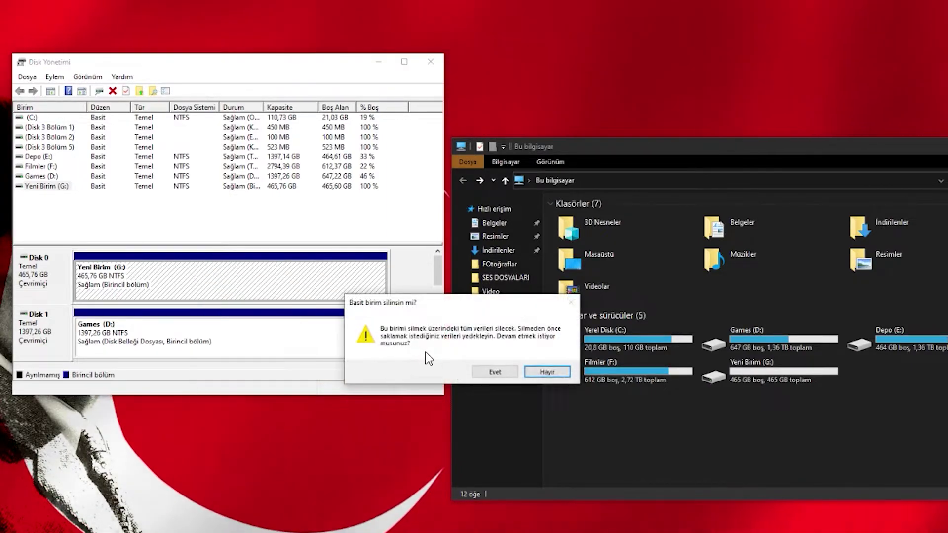
{"action": "left_click", "coordinate": [495, 372]}
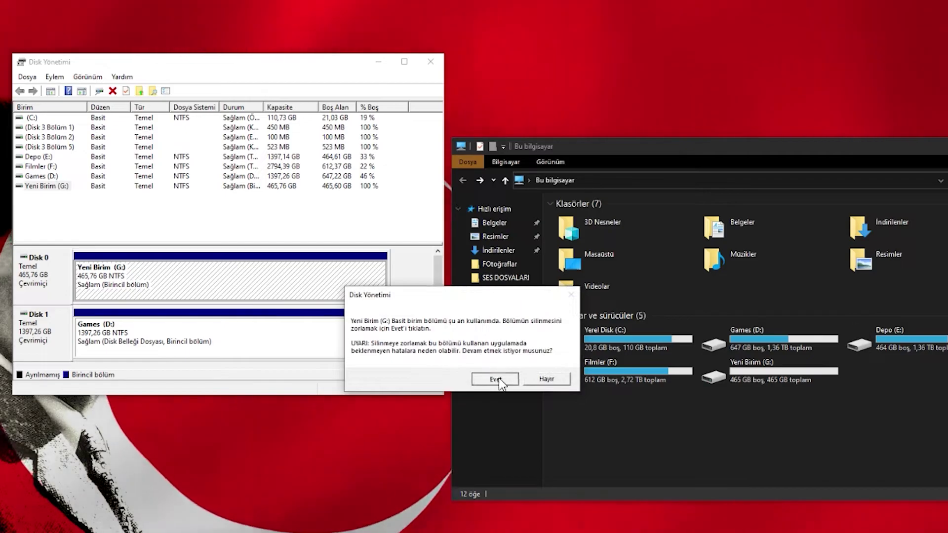
{"action": "left_click", "coordinate": [496, 378]}
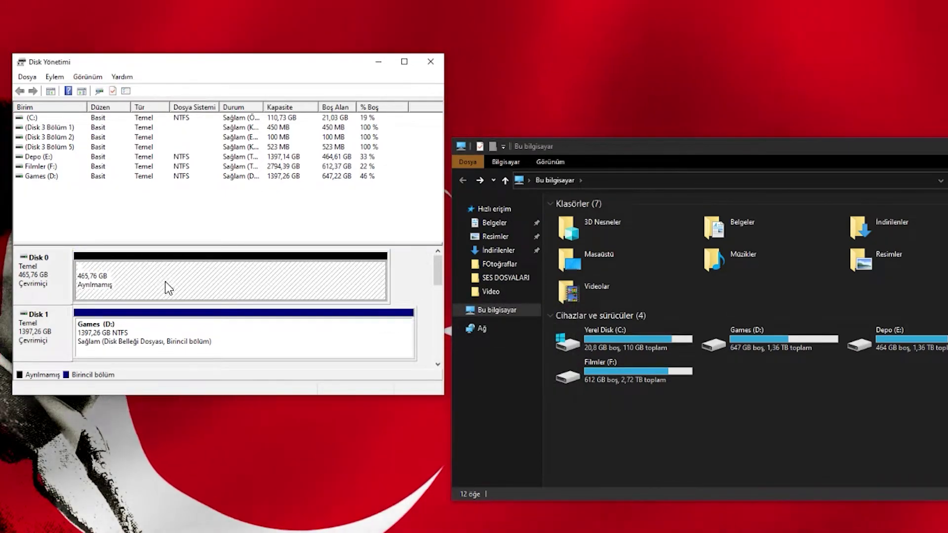
- Create a 276937 MB simple volume on Disk 0 with letter G, quick-formatted as NTFS and labelled Yeni Birim
{"action": "right_click", "coordinate": [183, 276]}
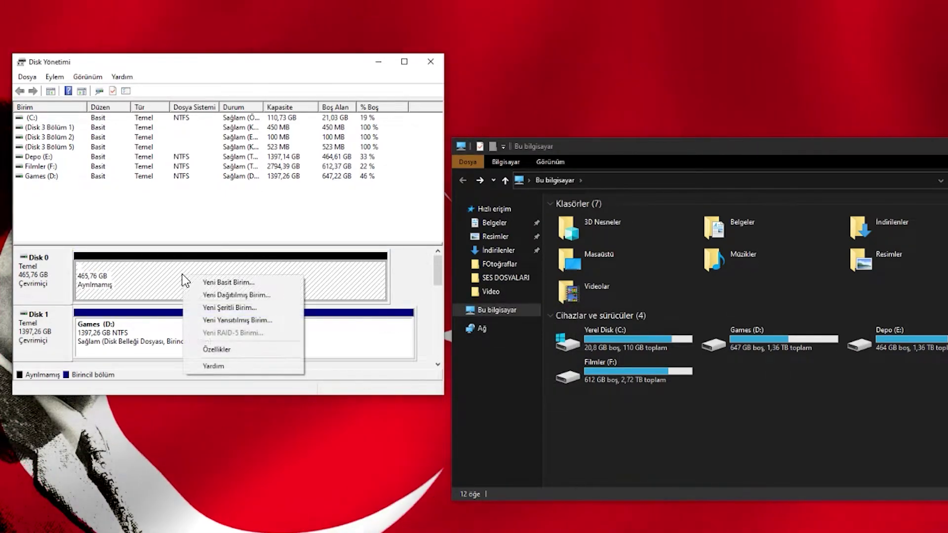
{"action": "left_click", "coordinate": [257, 283]}
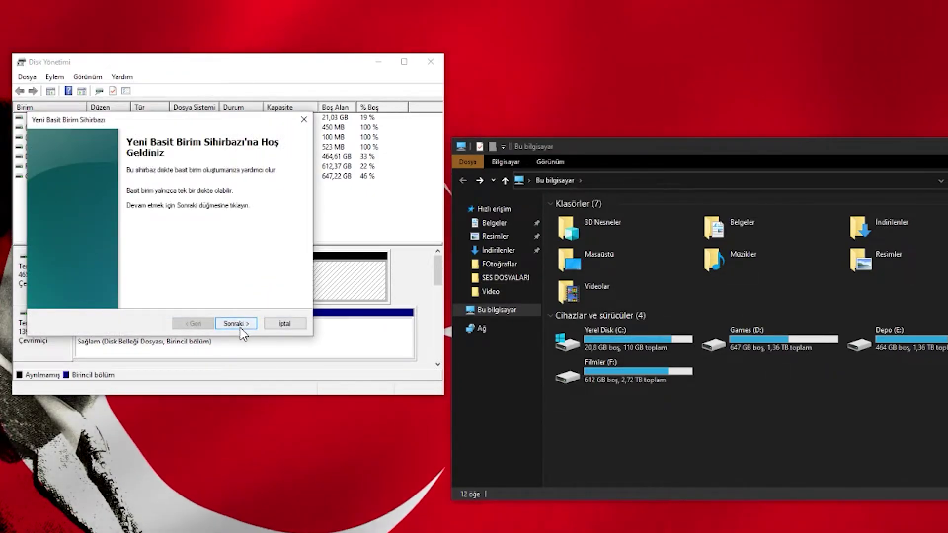
{"action": "left_click", "coordinate": [239, 325]}
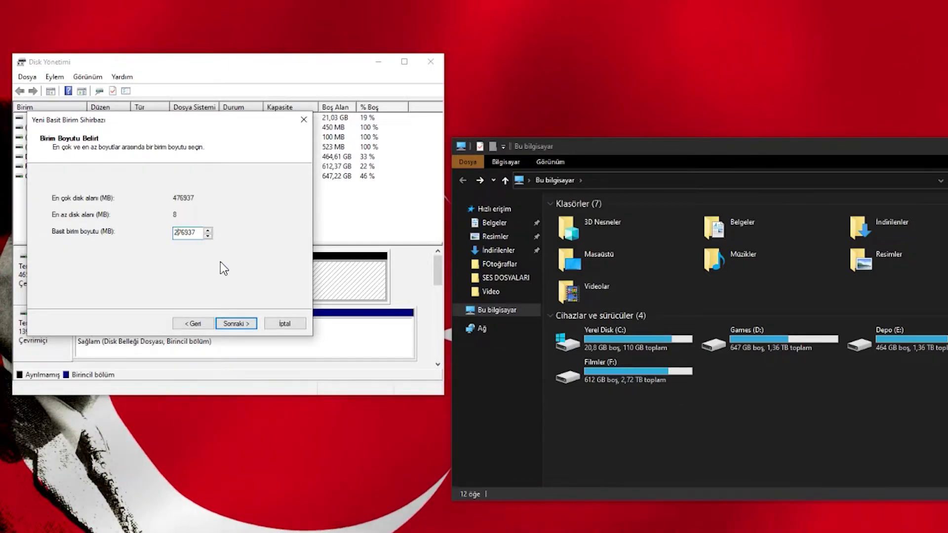
{"action": "left_click", "coordinate": [236, 323]}
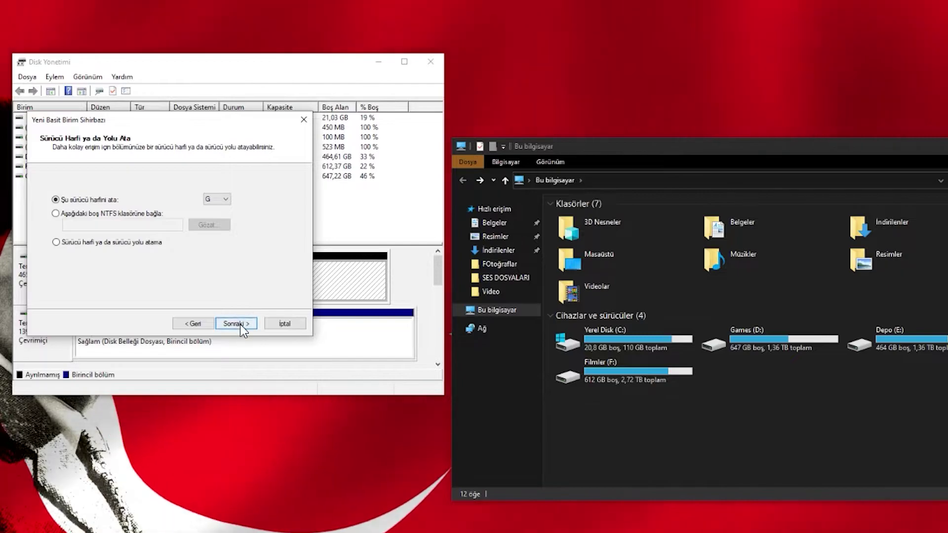
{"action": "left_click", "coordinate": [239, 325]}
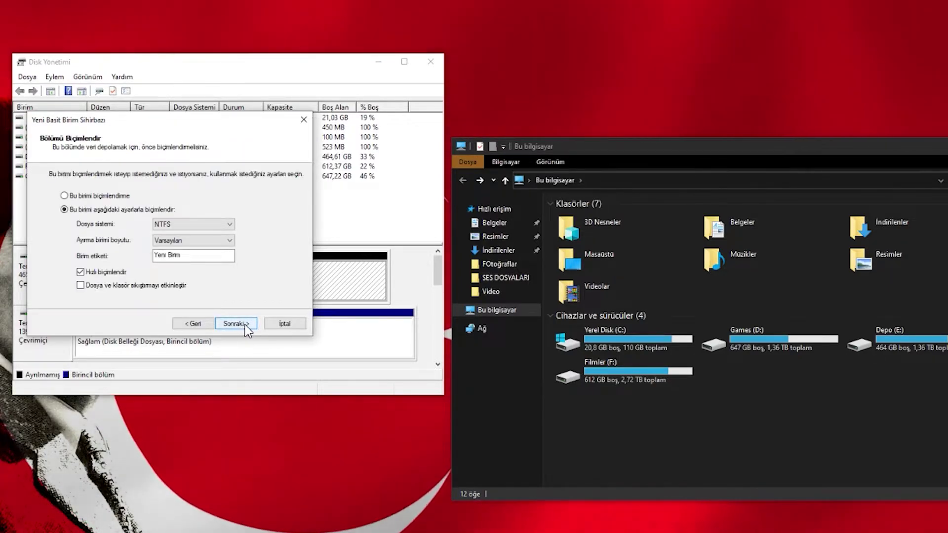
{"action": "left_click", "coordinate": [246, 326]}
{"action": "left_click", "coordinate": [241, 324]}
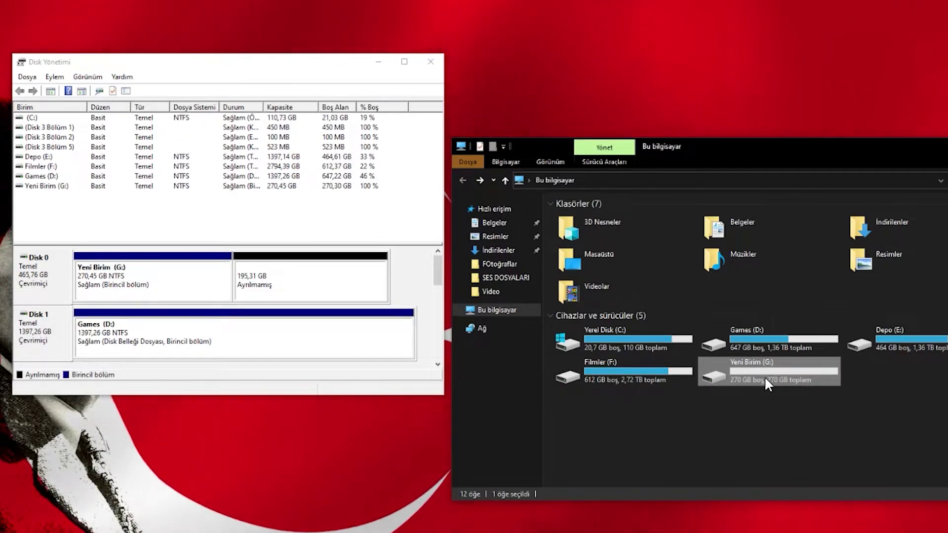
- Create a second simple volume from all of Disk 0's remaining unallocated space, with letter H, quick-formatted as NTFS and labelled Yeni Birim
{"action": "left_click", "coordinate": [277, 285]}
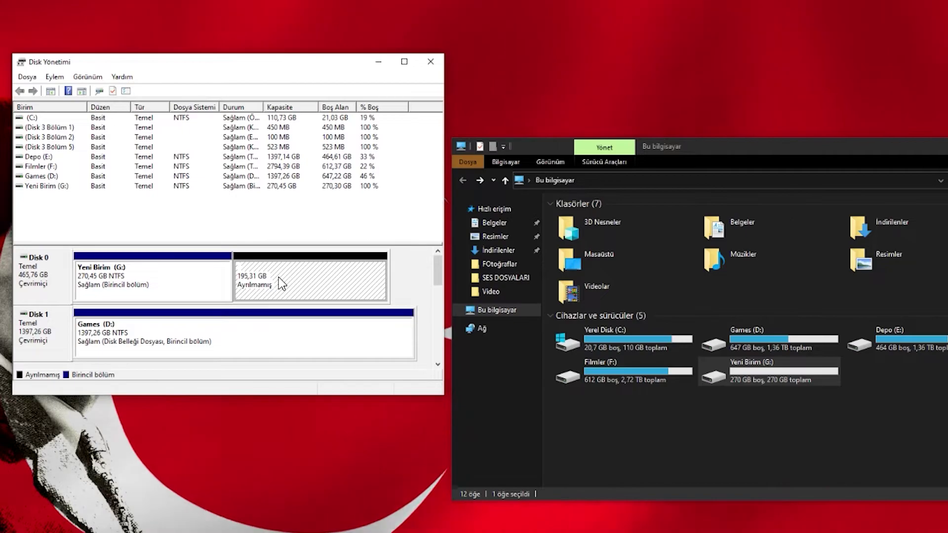
{"action": "right_click", "coordinate": [278, 278]}
{"action": "left_click", "coordinate": [332, 284]}
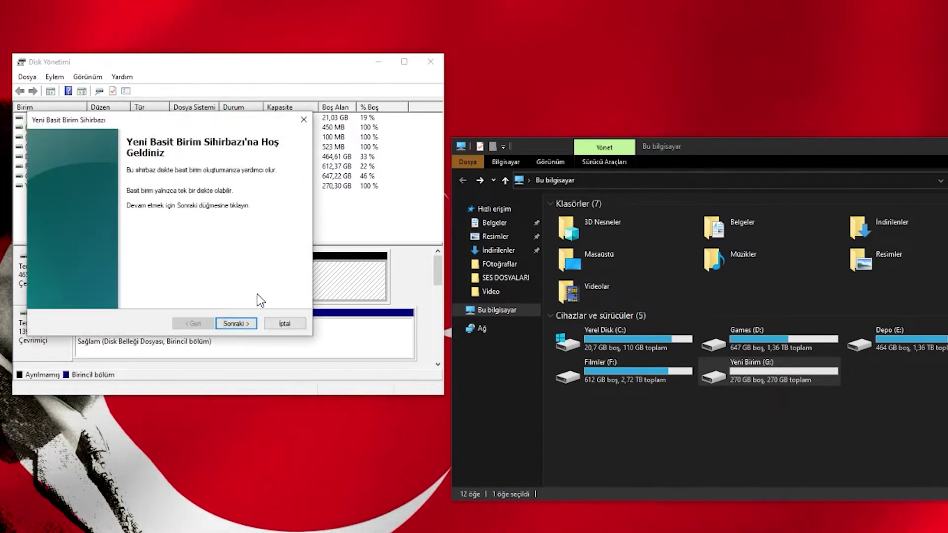
{"action": "left_click", "coordinate": [241, 322]}
{"action": "left_click", "coordinate": [241, 321]}
{"action": "left_click", "coordinate": [243, 322]}
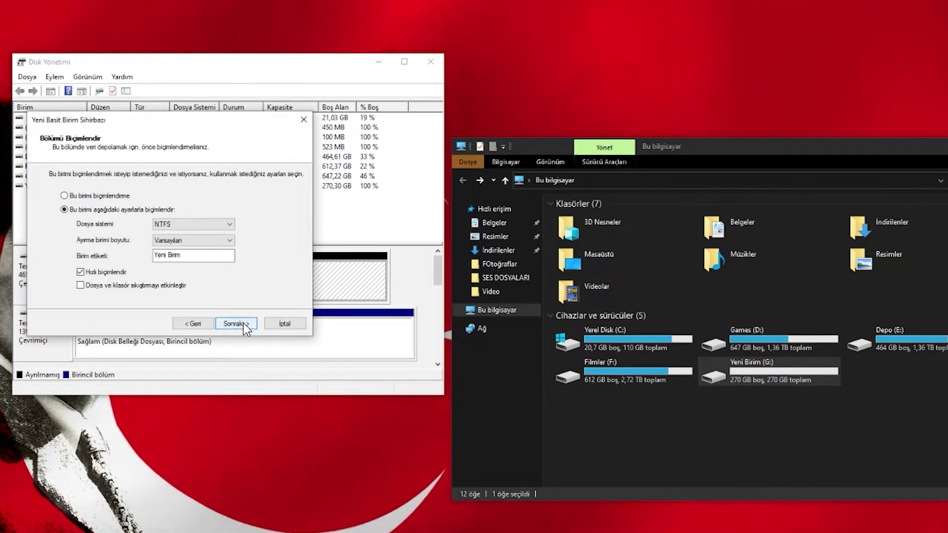
{"action": "left_click", "coordinate": [243, 322]}
{"action": "left_click", "coordinate": [244, 323]}
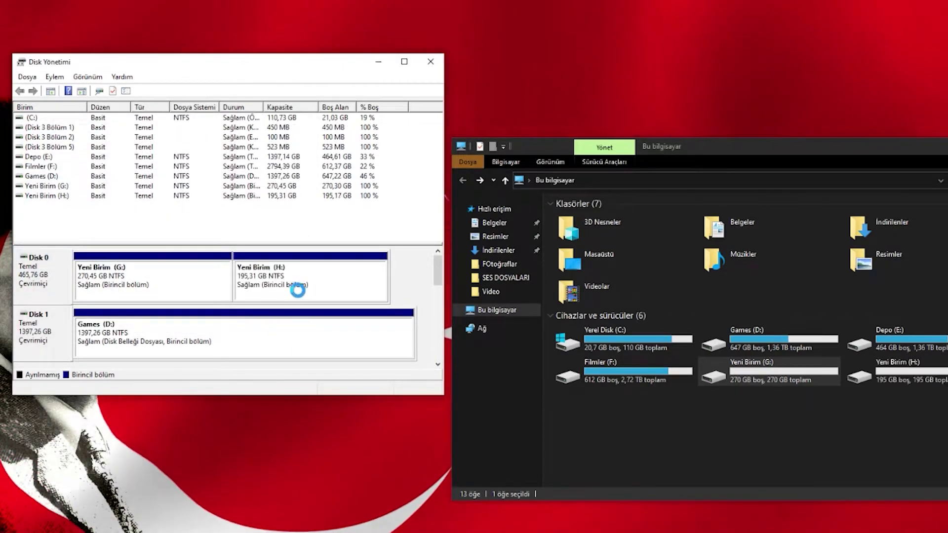
- Delete the Yeni Birim (H:) volume from Disk 0, forcing the deletion of the partition in use
{"action": "left_click", "coordinate": [933, 377]}
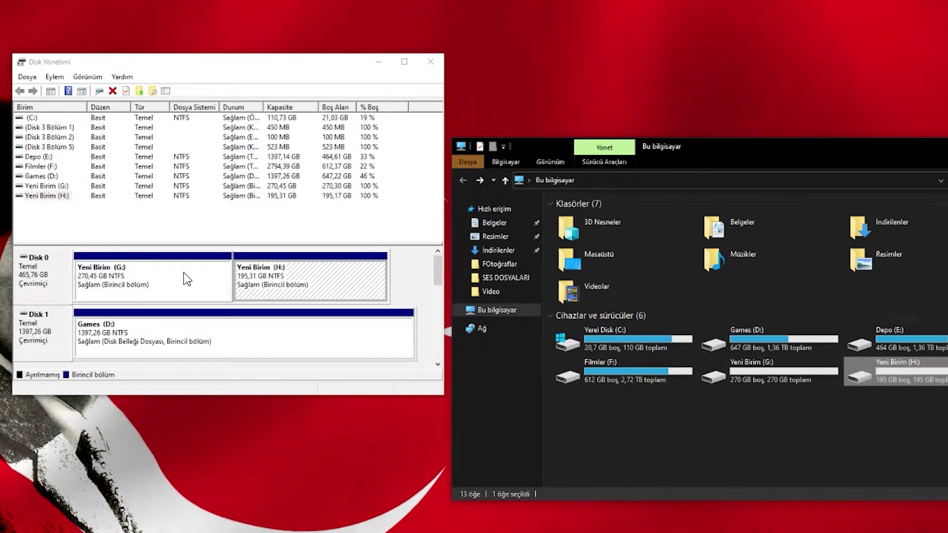
{"action": "right_click", "coordinate": [147, 278]}
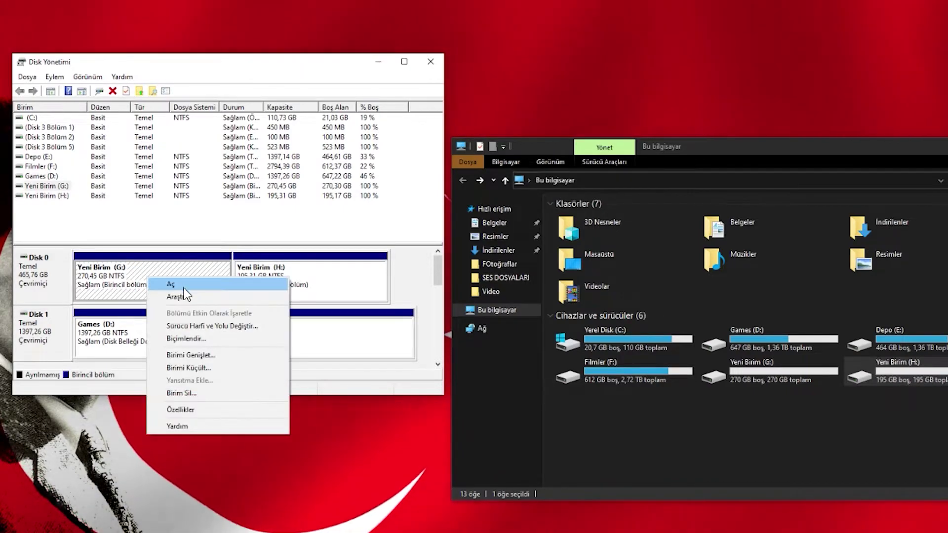
{"action": "left_click", "coordinate": [265, 278]}
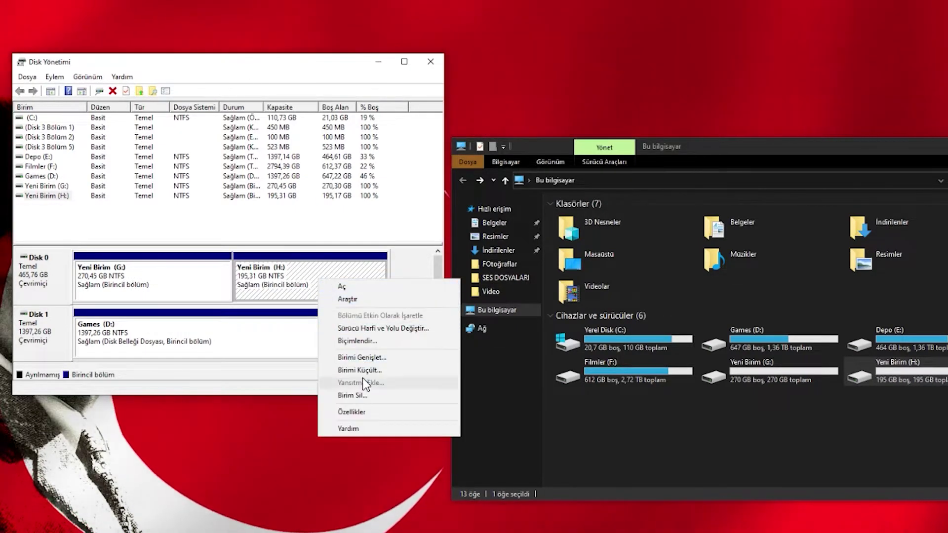
{"action": "left_click", "coordinate": [363, 394]}
{"action": "left_click", "coordinate": [423, 428]}
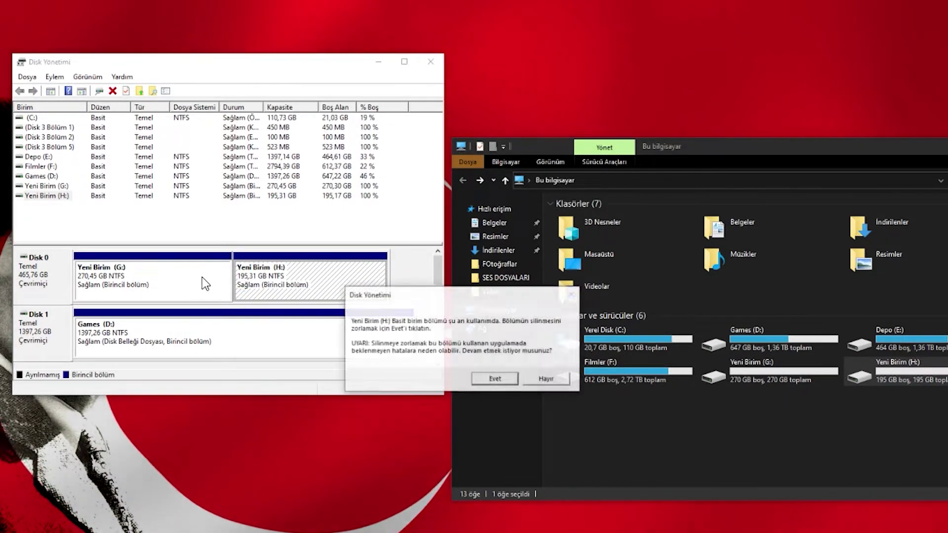
{"action": "key", "text": "Return"}
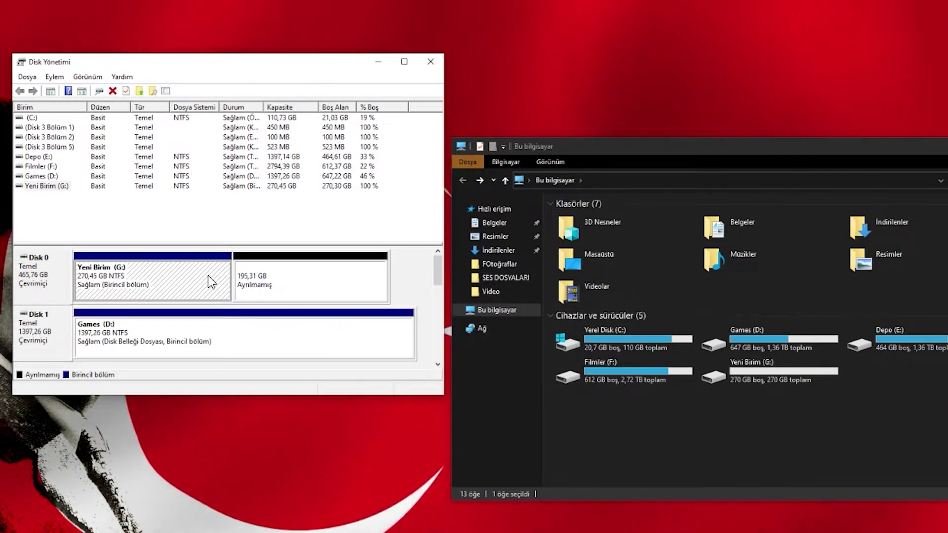
- Delete the Yeni Birim (G:) volume so that all of Disk 0 is unallocated, forcing the deletion if it is in use
{"action": "right_click", "coordinate": [211, 276]}
{"action": "left_click", "coordinate": [252, 391]}
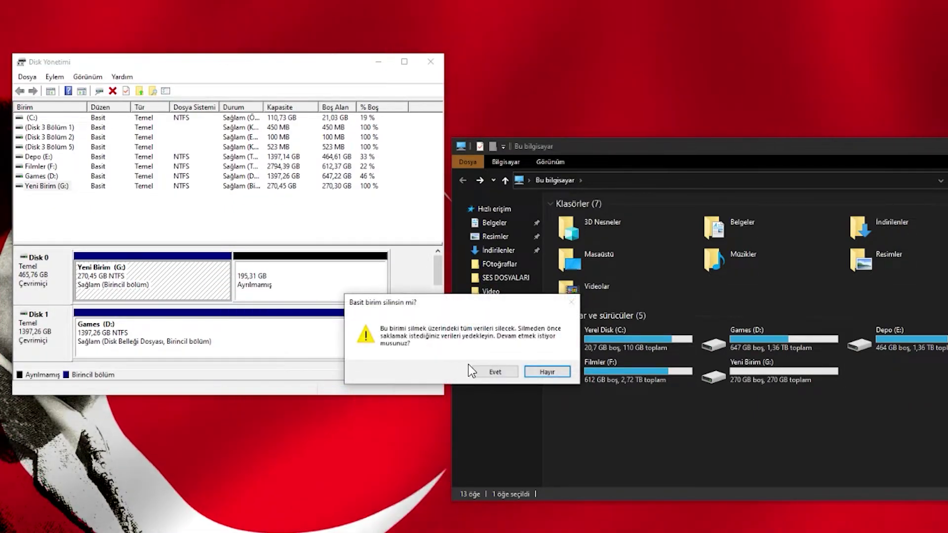
{"action": "left_click", "coordinate": [469, 365]}
{"action": "key", "text": "Return"}
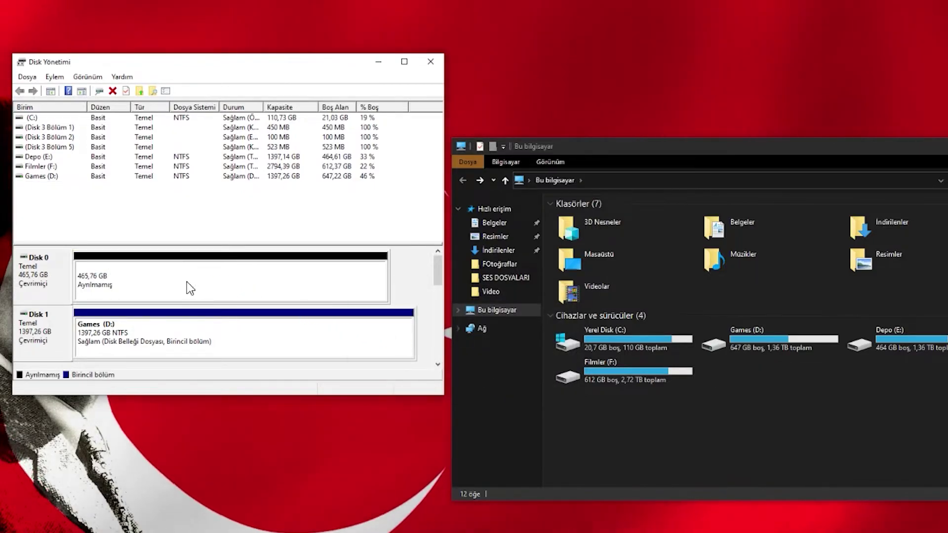
- Take the unallocated Disk 0 offline
{"action": "left_click", "coordinate": [186, 281]}
{"action": "right_click", "coordinate": [188, 280]}
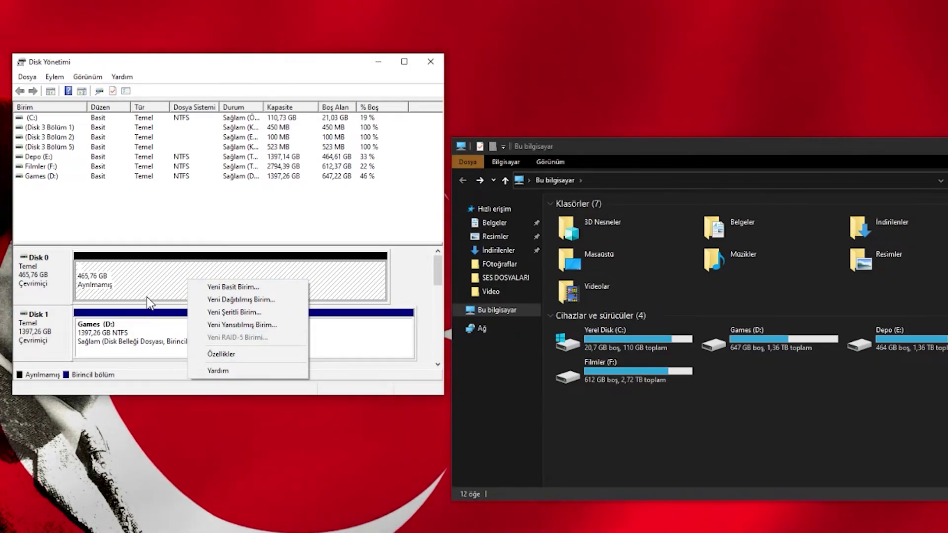
{"action": "left_click", "coordinate": [90, 285]}
{"action": "right_click", "coordinate": [65, 283]}
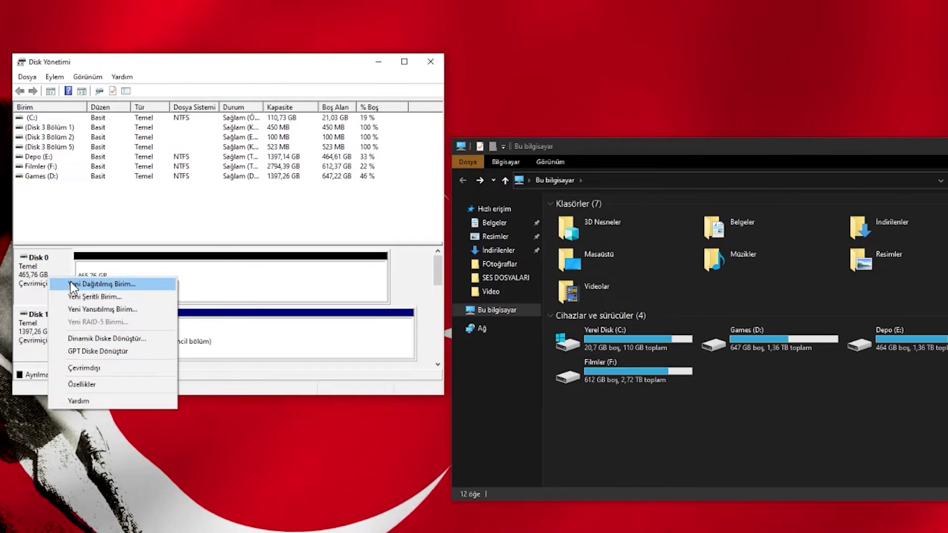
{"action": "left_click", "coordinate": [103, 364]}
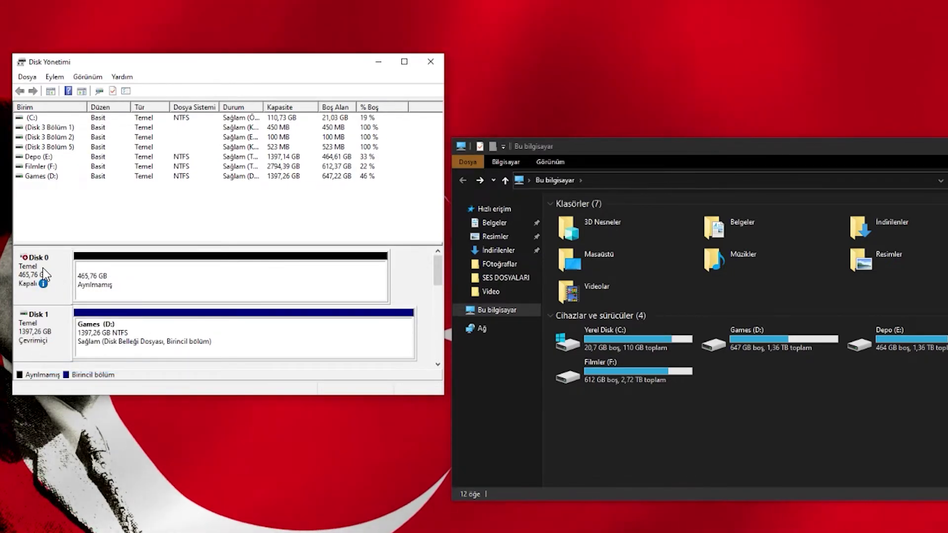
- Check the volume creation options for the offline Disk 0's unallocated space, and bring the disk back online
{"action": "left_click", "coordinate": [232, 290]}
{"action": "right_click", "coordinate": [222, 281]}
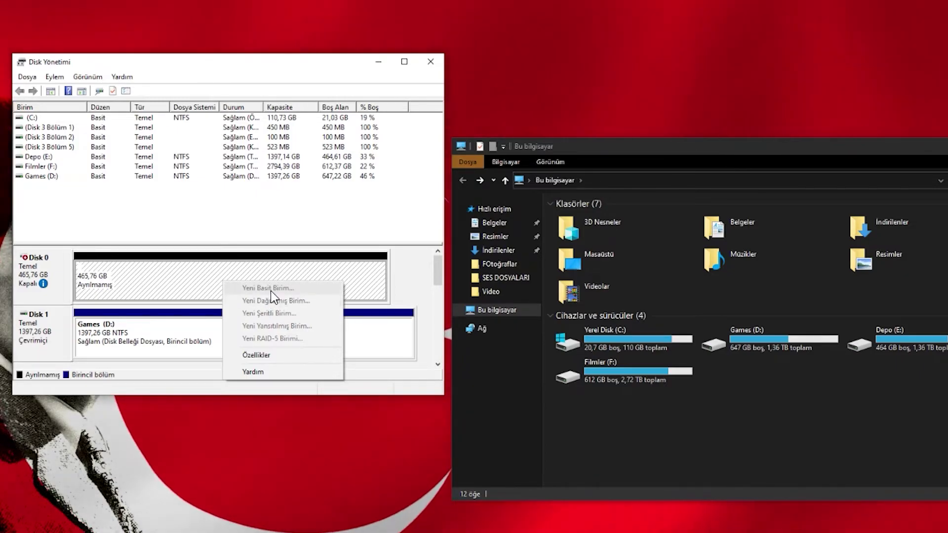
{"action": "left_click", "coordinate": [192, 269]}
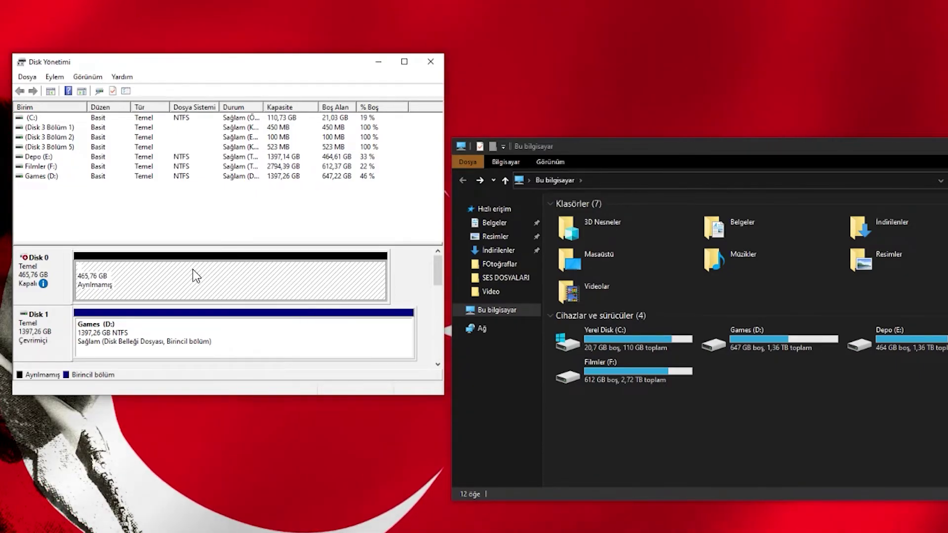
{"action": "right_click", "coordinate": [42, 269]}
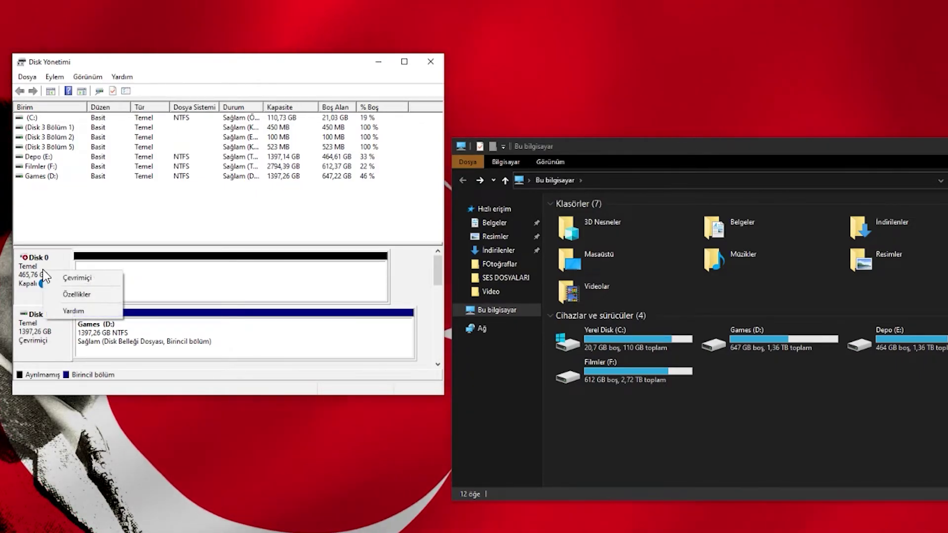
{"action": "left_click", "coordinate": [98, 280]}
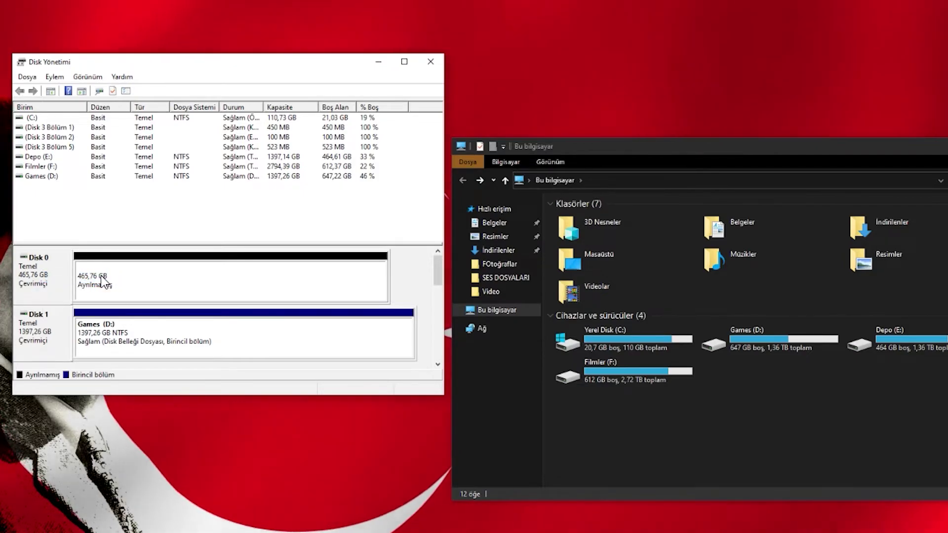
- Create a simple volume from all 476937 MB of Disk 0's unallocated space, with letter G, formatted as NTFS and labelled Yeni Birim
{"action": "left_click", "coordinate": [214, 278]}
{"action": "right_click", "coordinate": [205, 277]}
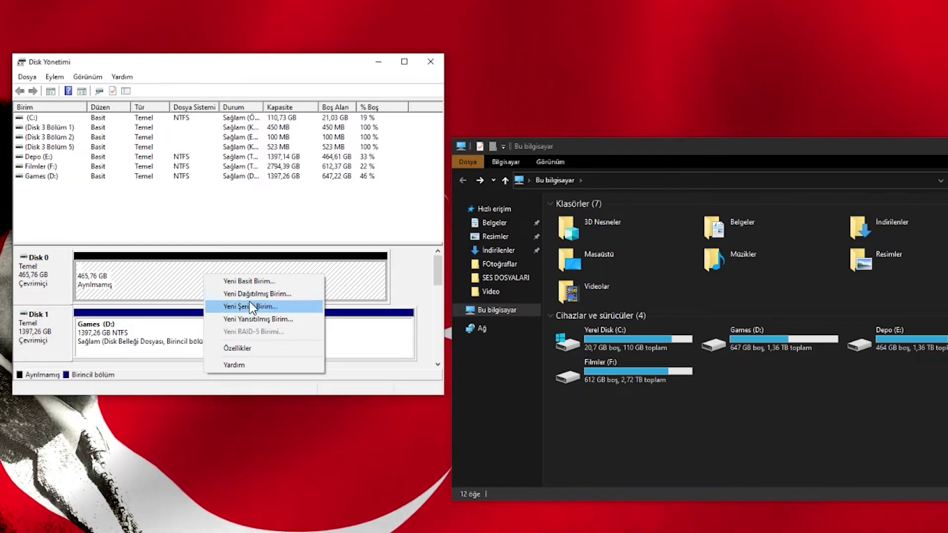
{"action": "left_click", "coordinate": [251, 283]}
{"action": "left_click", "coordinate": [248, 324]}
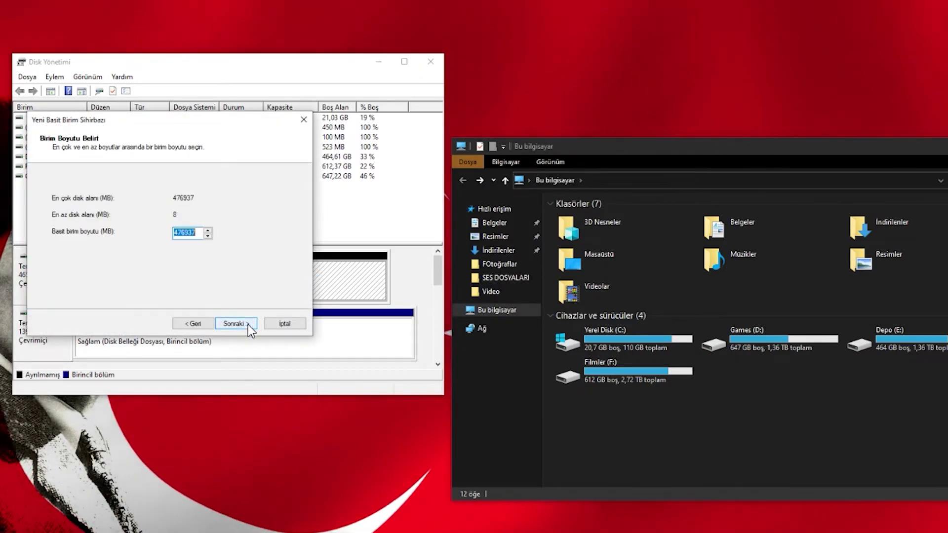
{"action": "left_click", "coordinate": [247, 324]}
{"action": "left_click", "coordinate": [235, 323]}
{"action": "left_click", "coordinate": [235, 323]}
{"action": "left_click", "coordinate": [235, 323]}
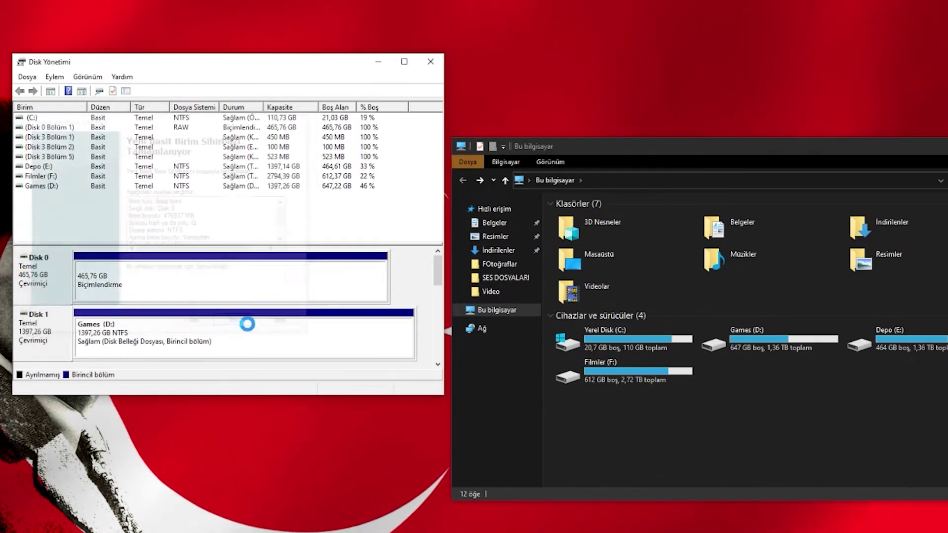
{"action": "left_click", "coordinate": [270, 288]}
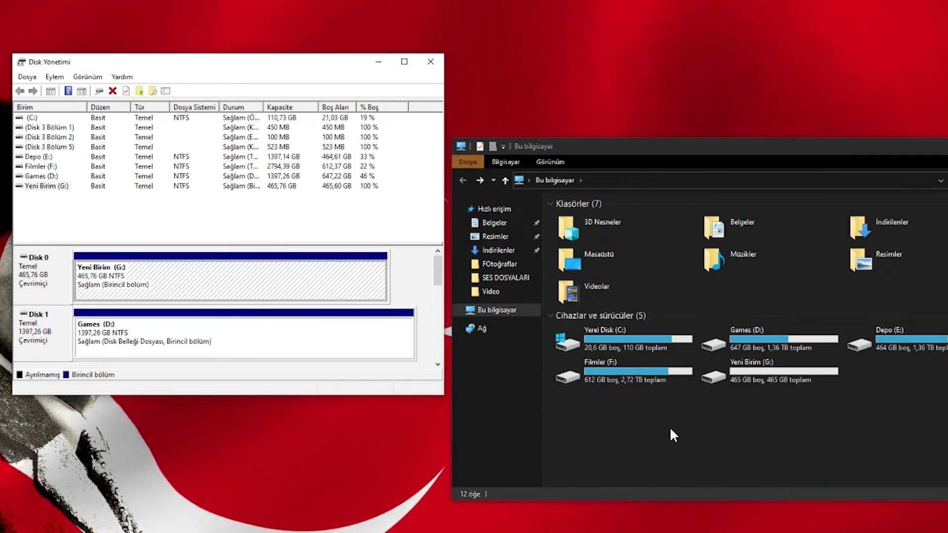